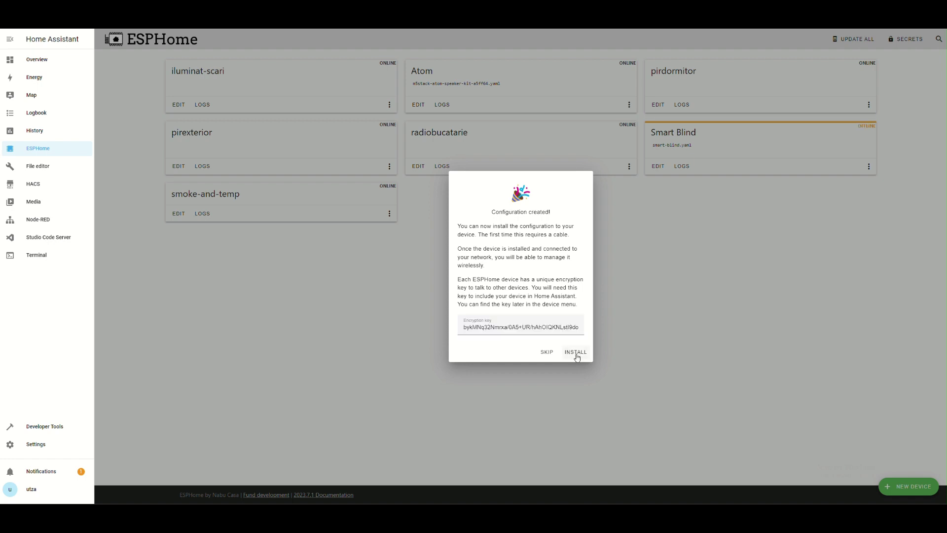
Step: Install smart-blind.yaml on the device through the USB serial port of the computer running the ESPHome Dashboard
left_click(577, 352)
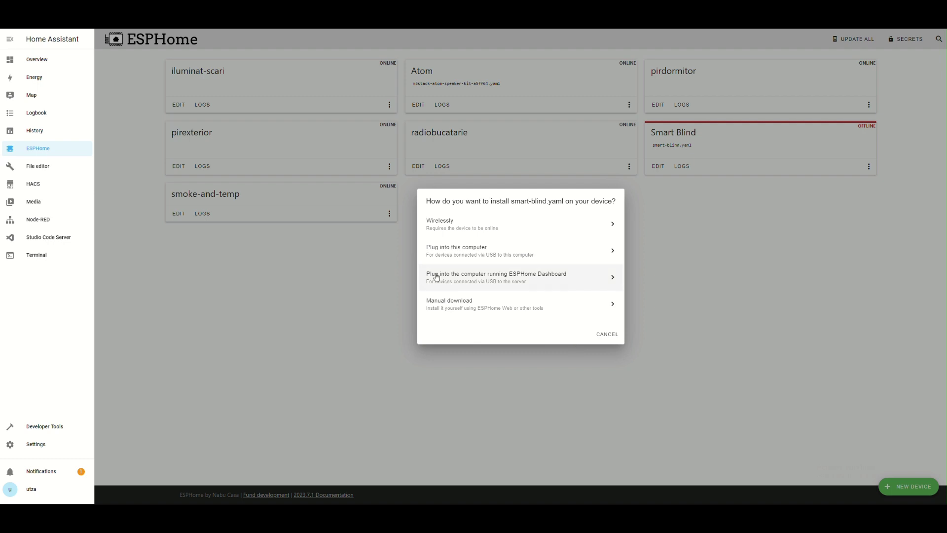
left_click(483, 279)
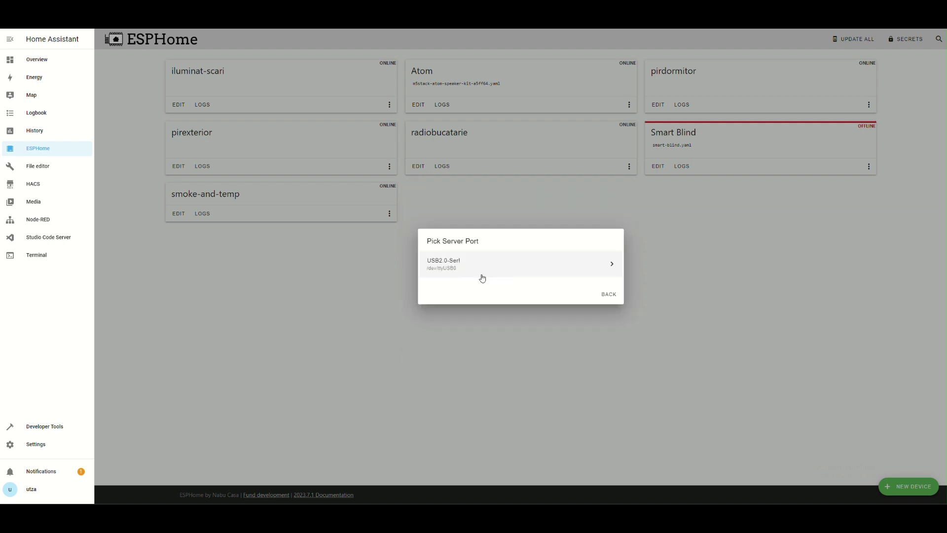
left_click(461, 268)
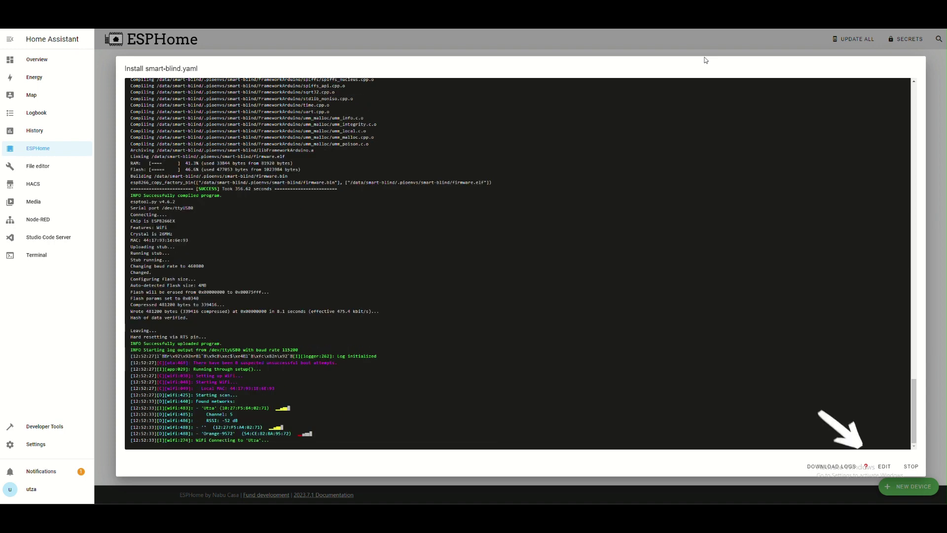
Step: Open the smart-blind.yaml configuration for editing and set the esp8266 board to d1_mini
left_click(885, 466)
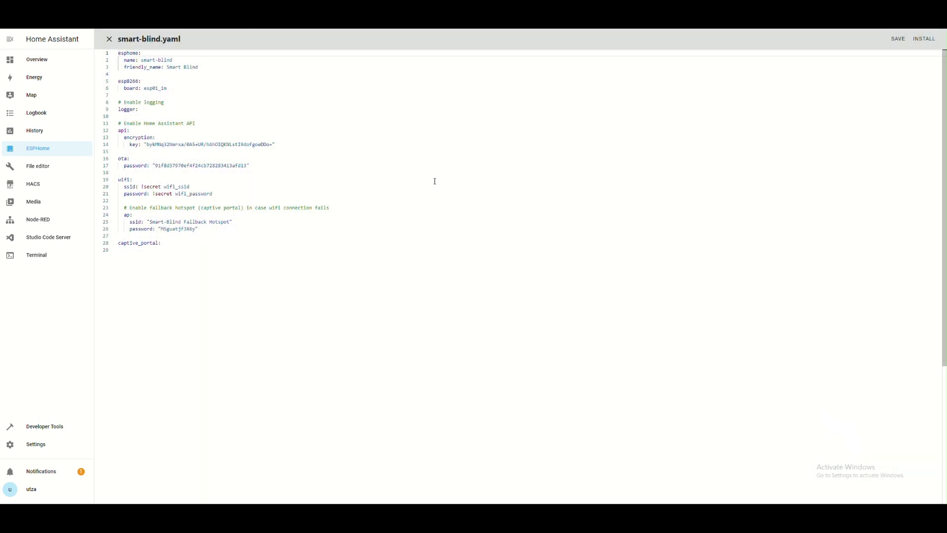
left_click_drag(144, 89, 167, 88)
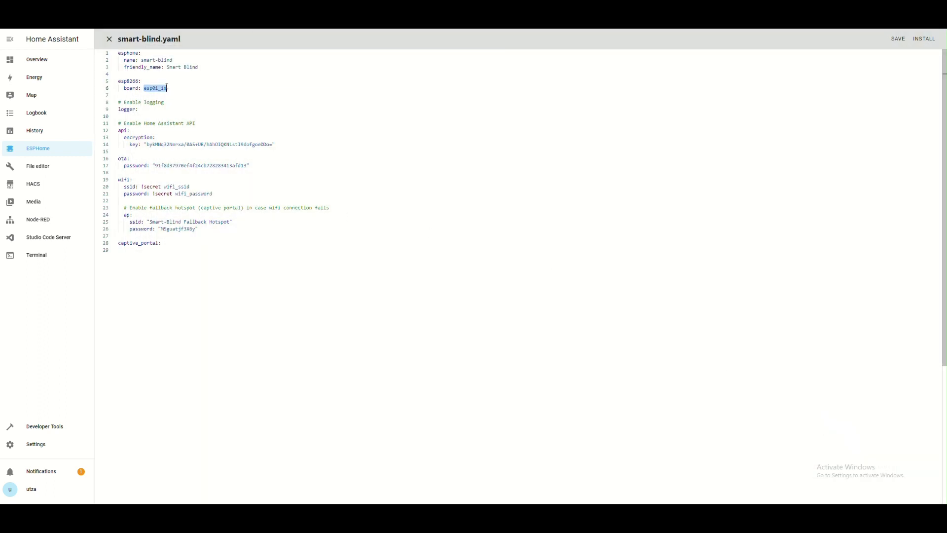
left_click(238, 355)
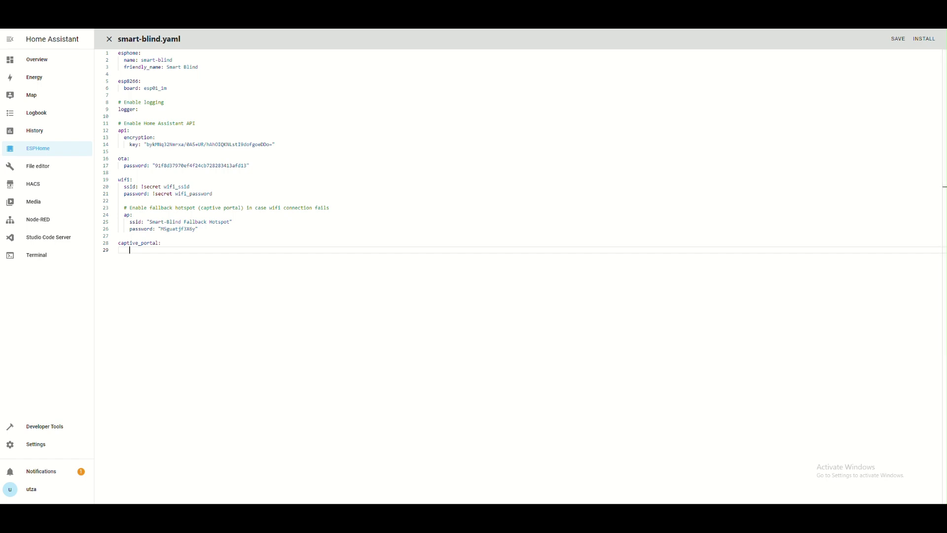
left_click(169, 88)
left_click_drag(169, 88, 144, 89)
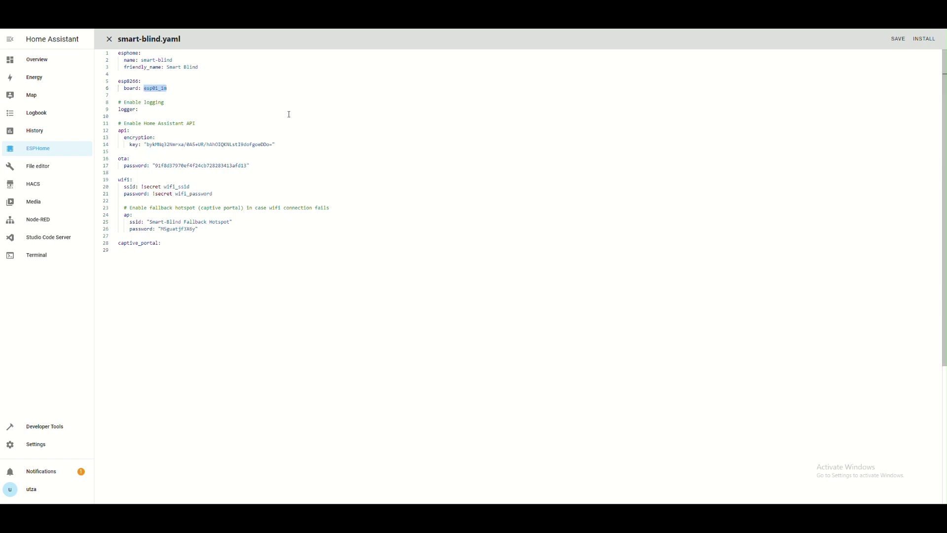
type("d1_mini")
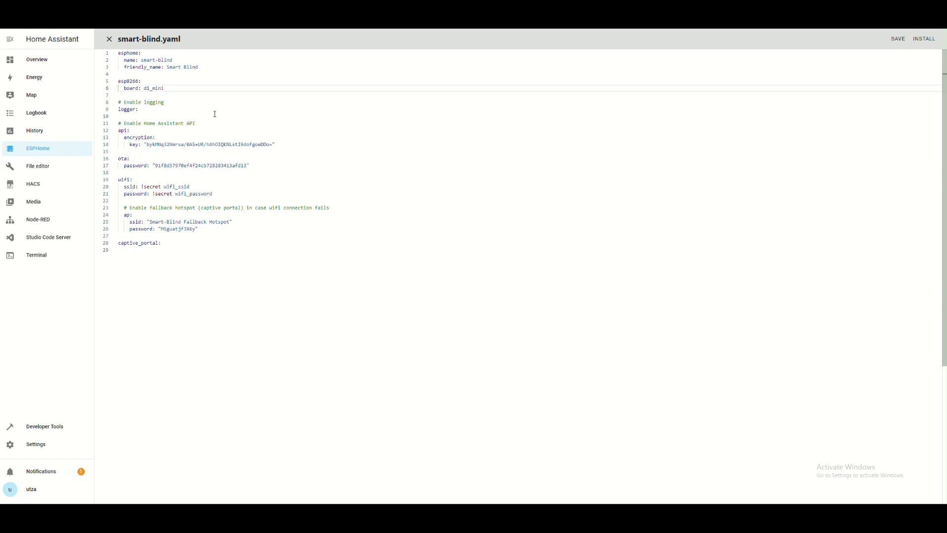
key("Up")
key("Up")
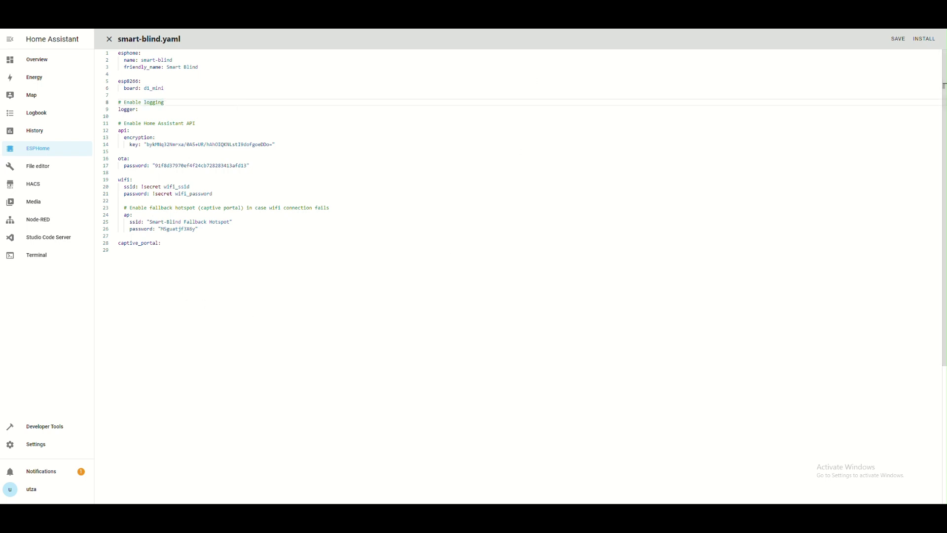
Step: Add a switch section below captive_portal with two inverted gpio switches: "jaluzele inchis" on pin D1 and "jaluzele deschis" on pin D2
left_click(144, 268)
key("Return")
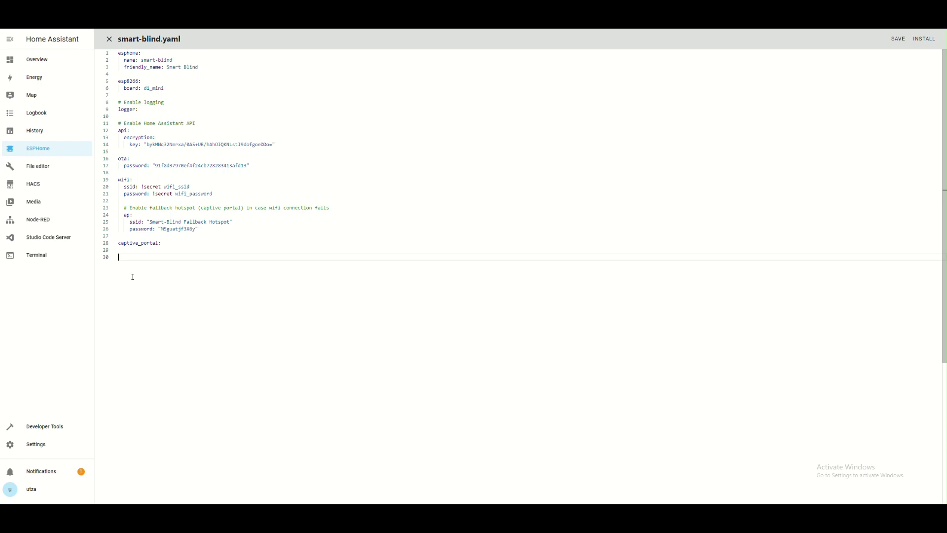
type("switch:   - platform: gpio     name: \"jaluzele inchis\"     pin: D1     inverted: yes   - platform: gpio     name: \"jaluzele deschis\"     pin: D2     inverted: yes")
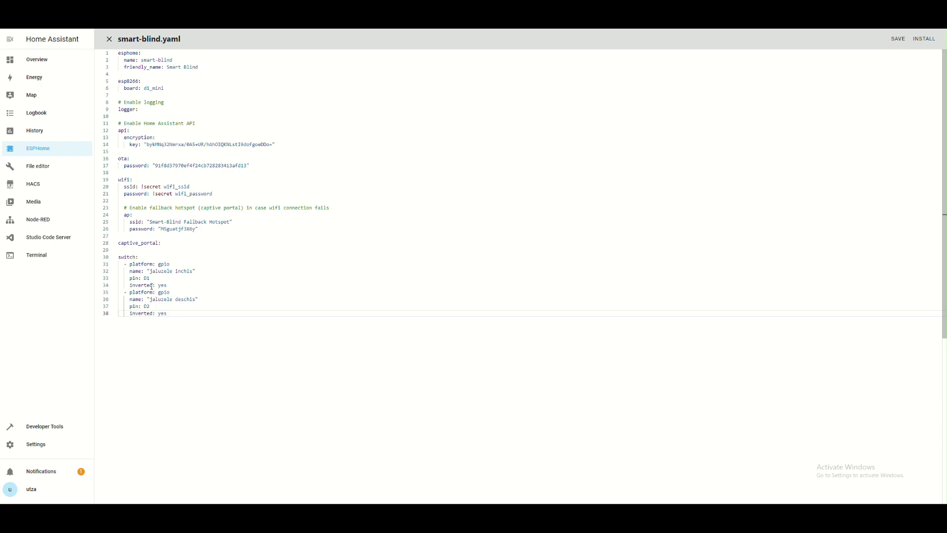
Step: Rename the D1 switch "Blind Close" and the D2 switch "Blind Open"
left_click_drag(120, 255, 193, 271)
type("Blind C")
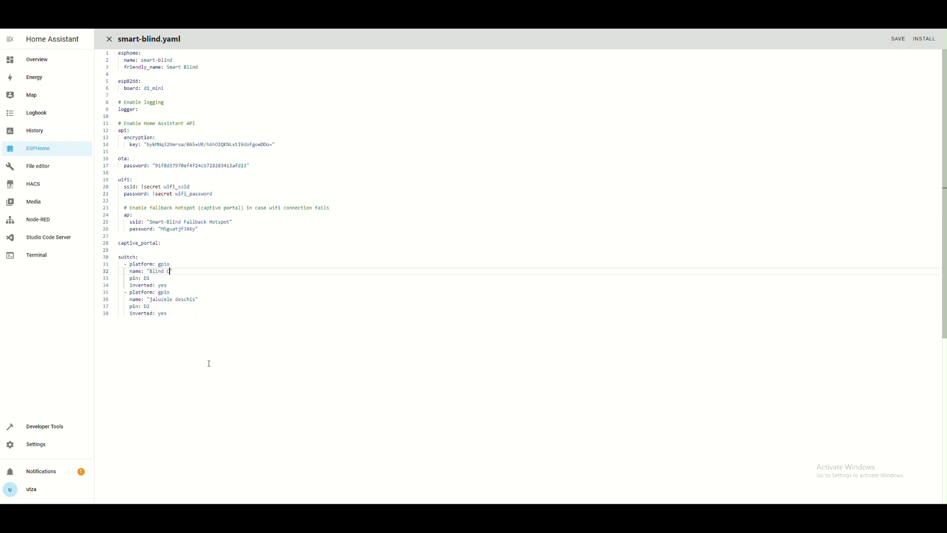
type("lose")
left_click_drag(196, 299, 149, 299)
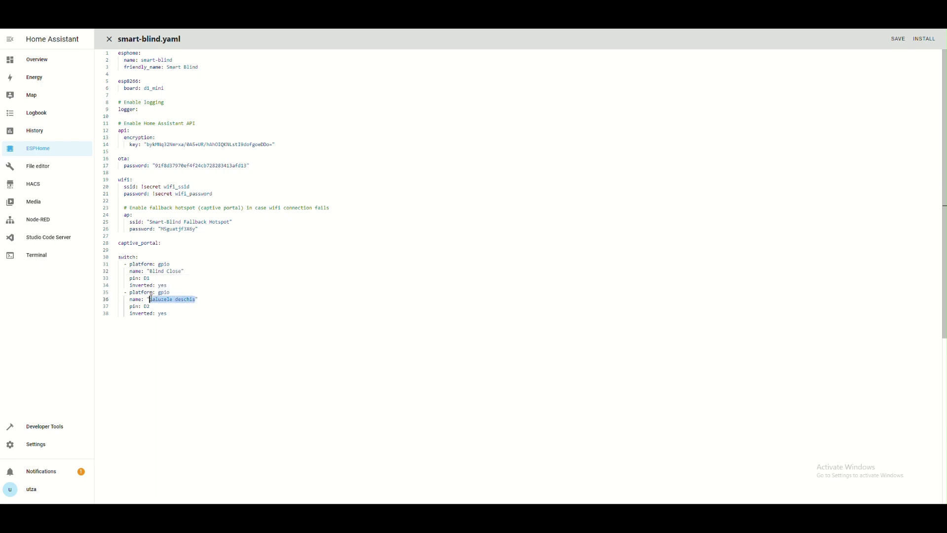
type("Blind O")
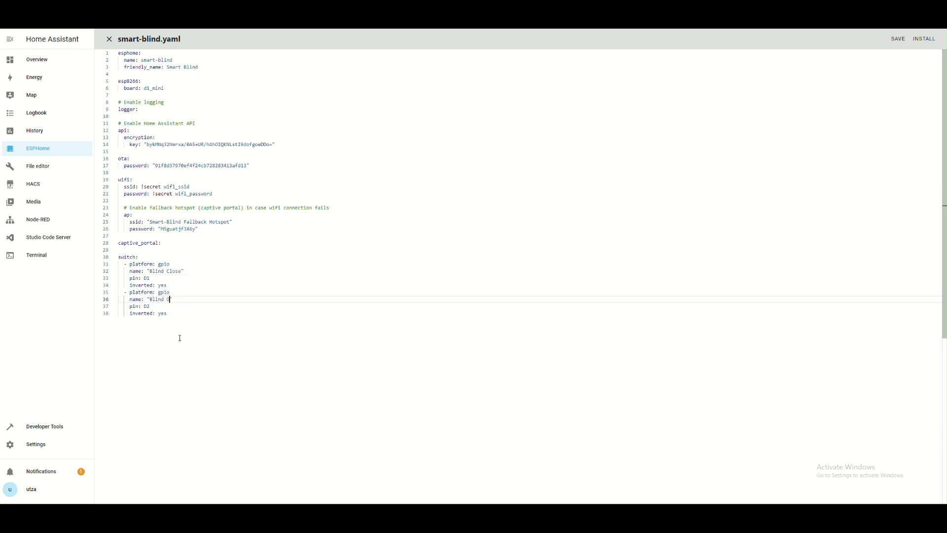
type("pen")
left_click(173, 343)
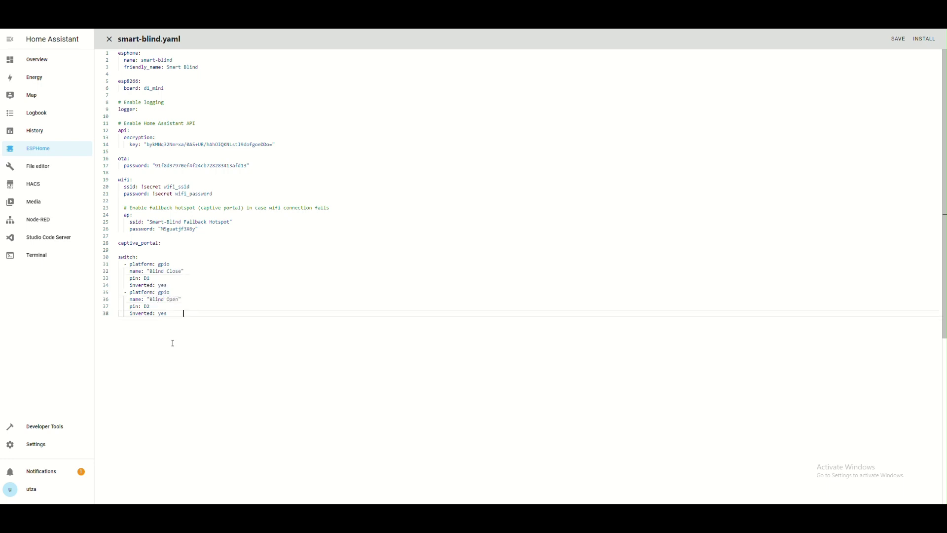
Step: Install the edited smart-blind.yaml on the device wirelessly and close the installation log
left_click(928, 43)
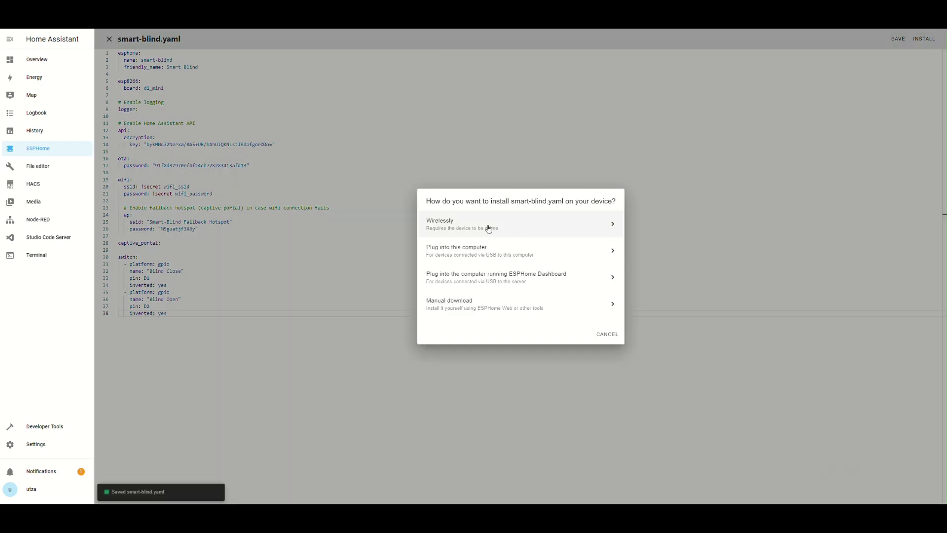
left_click(447, 230)
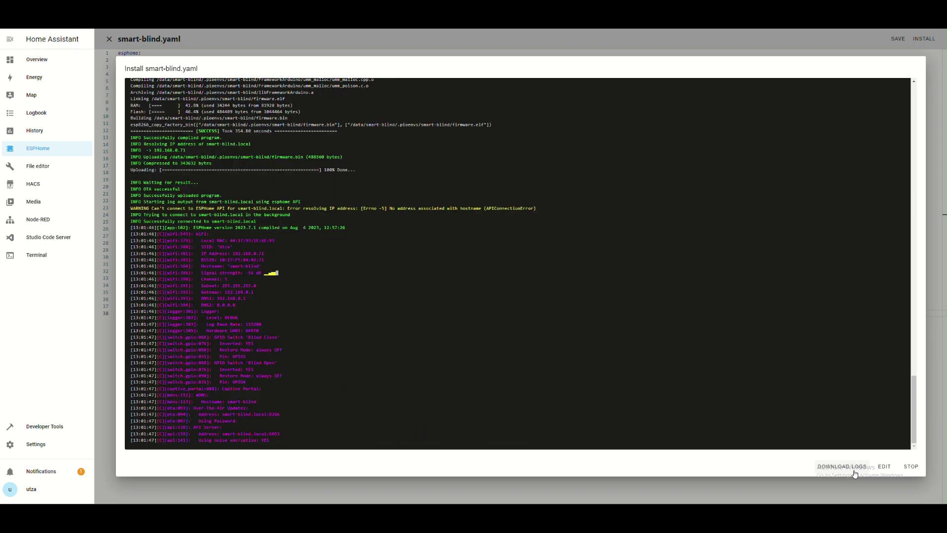
left_click(911, 467)
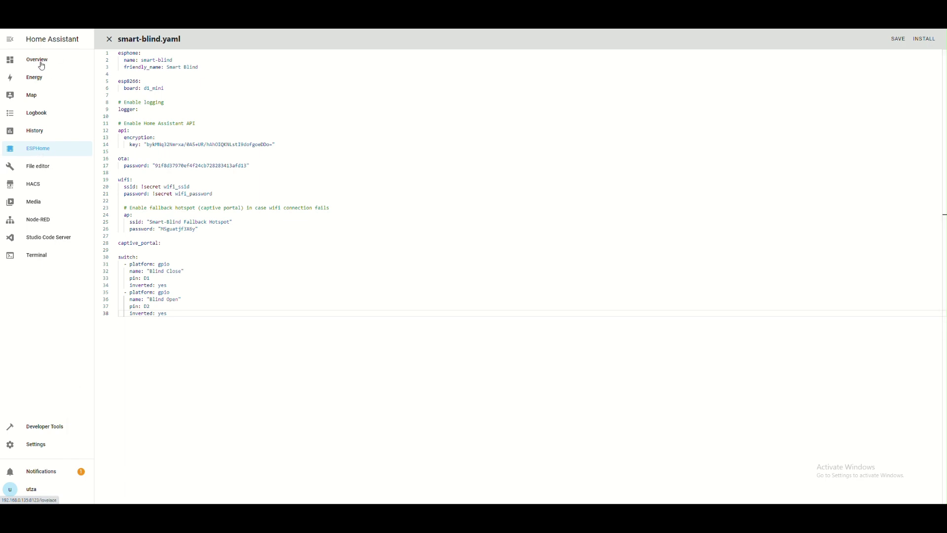
Step: Check the notification about new devices and copy the Smart Blind's IP address from its ESPHome logs
left_click(45, 471)
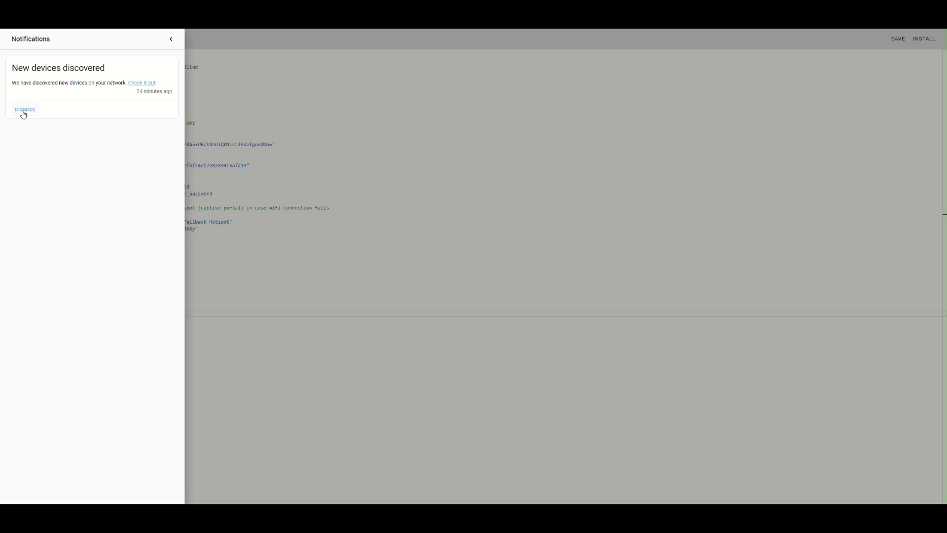
left_click(142, 83)
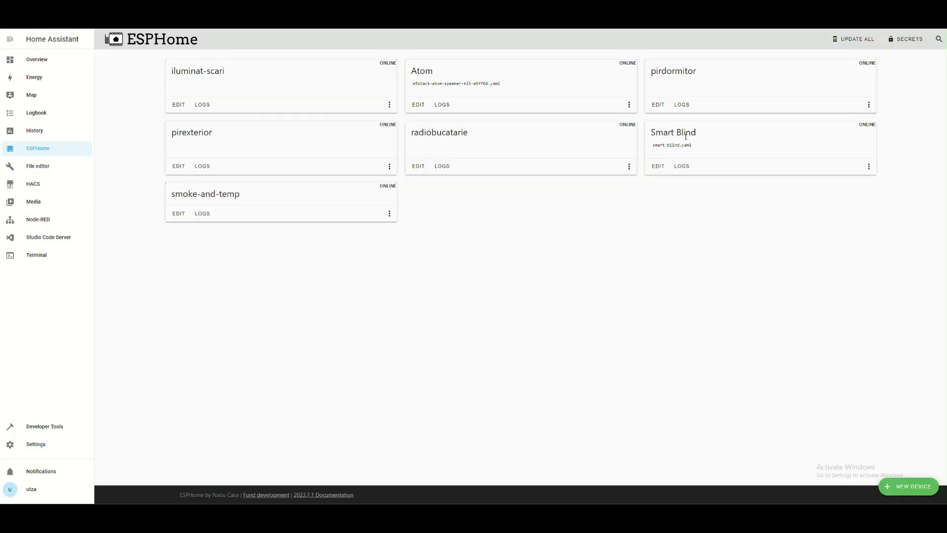
left_click(682, 166)
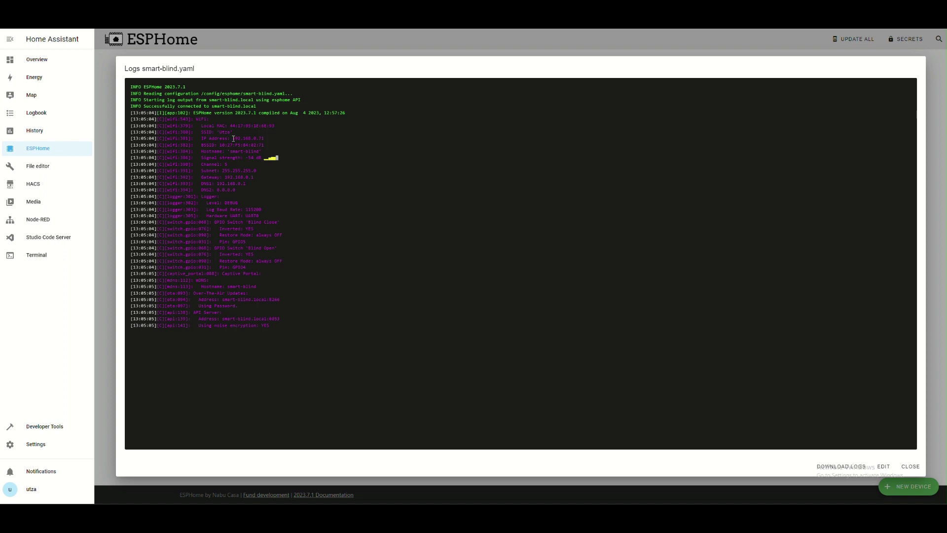
left_click_drag(233, 139, 264, 137)
right_click(253, 140)
left_click(271, 148)
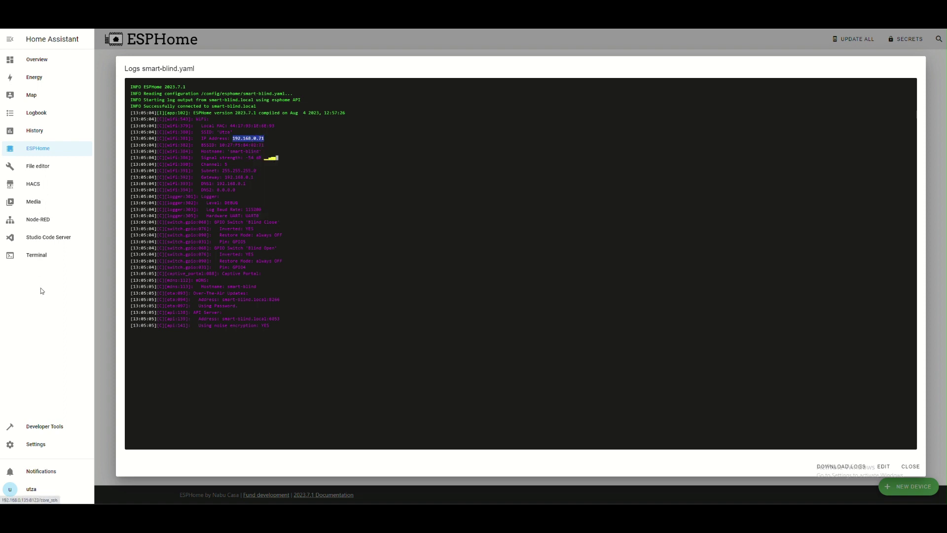
Step: Add the Smart Blind to the ESPHome integration with host 192.168.0.71 and port 6053
left_click(45, 444)
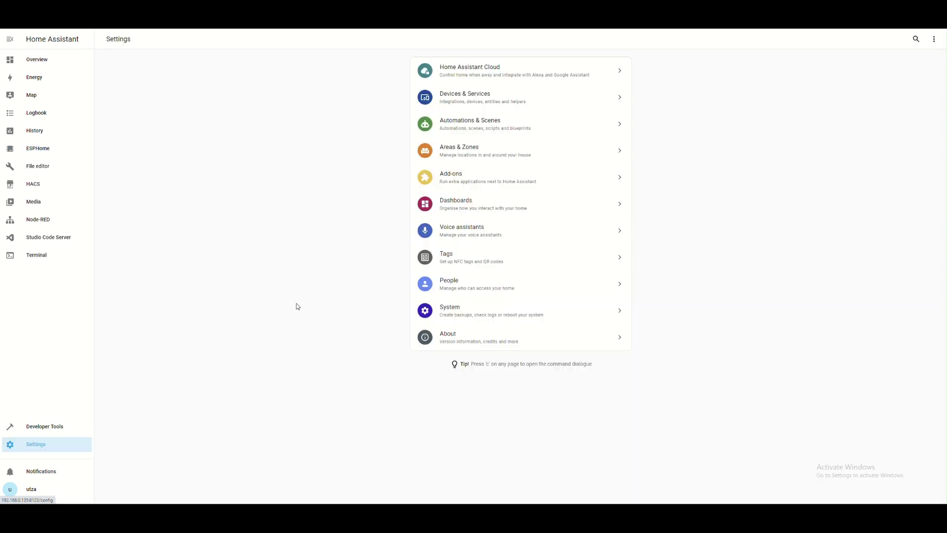
left_click(490, 101)
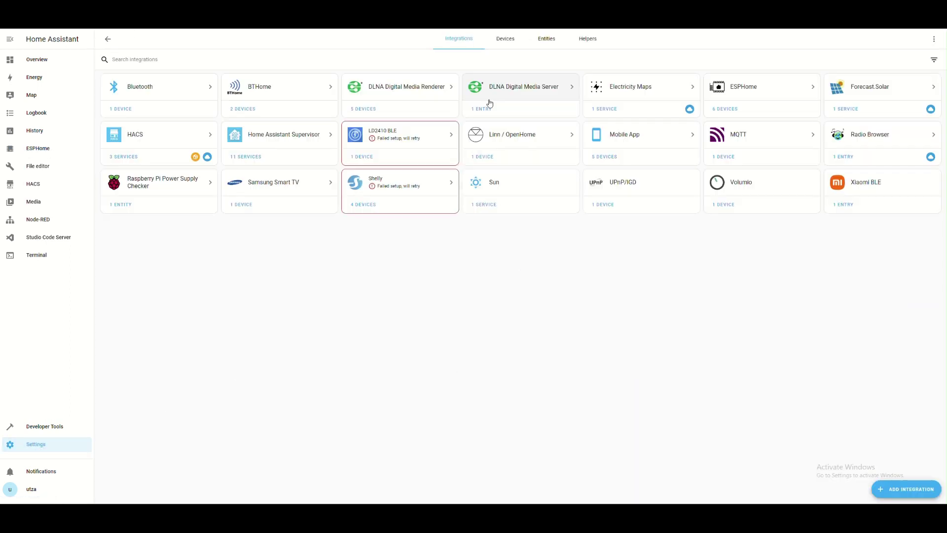
left_click(724, 109)
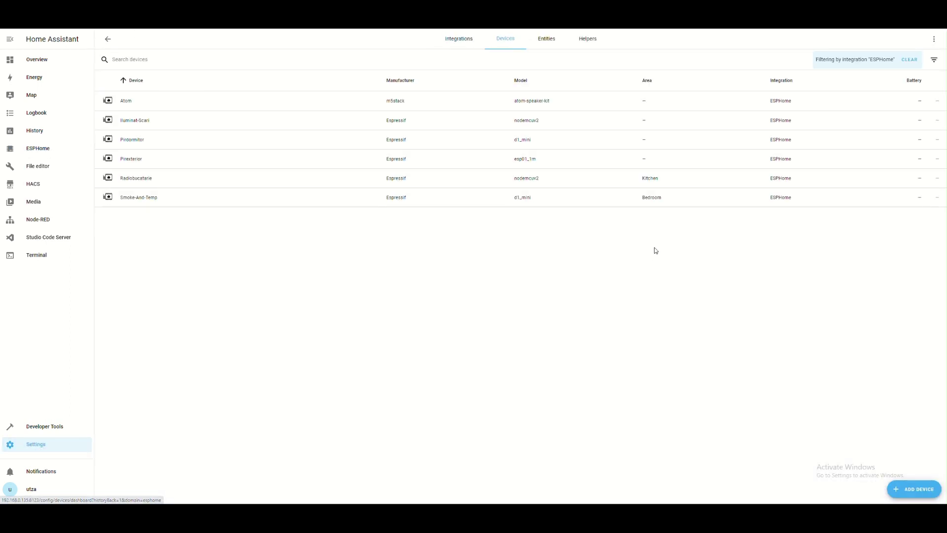
left_click(108, 40)
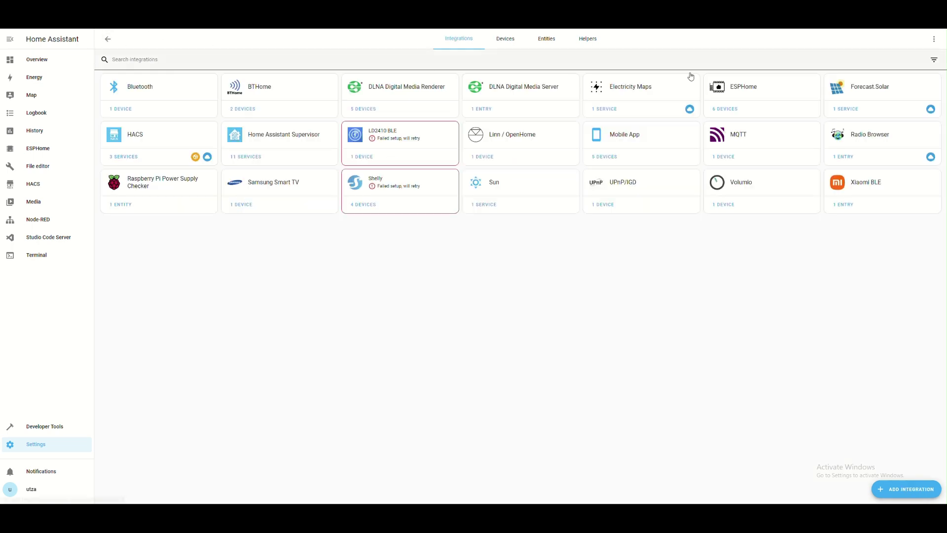
left_click(737, 94)
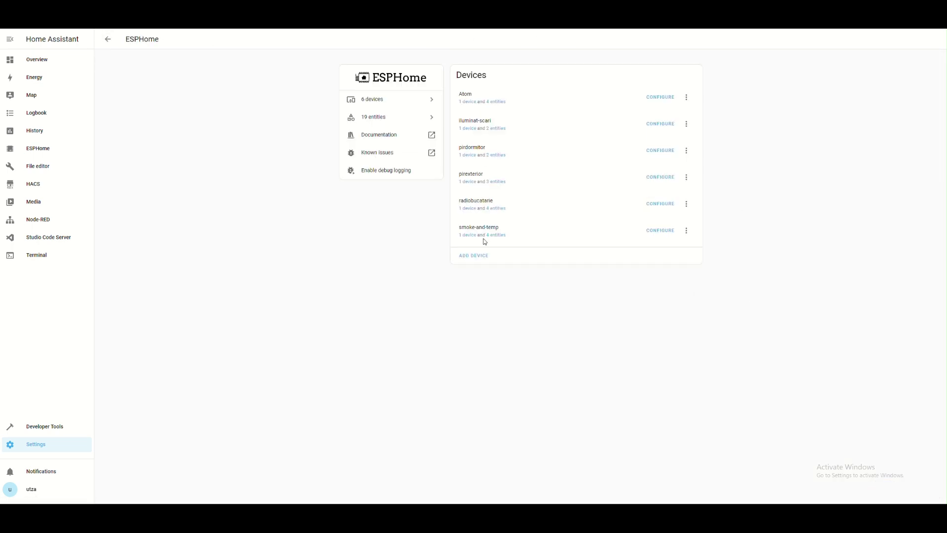
left_click(472, 257)
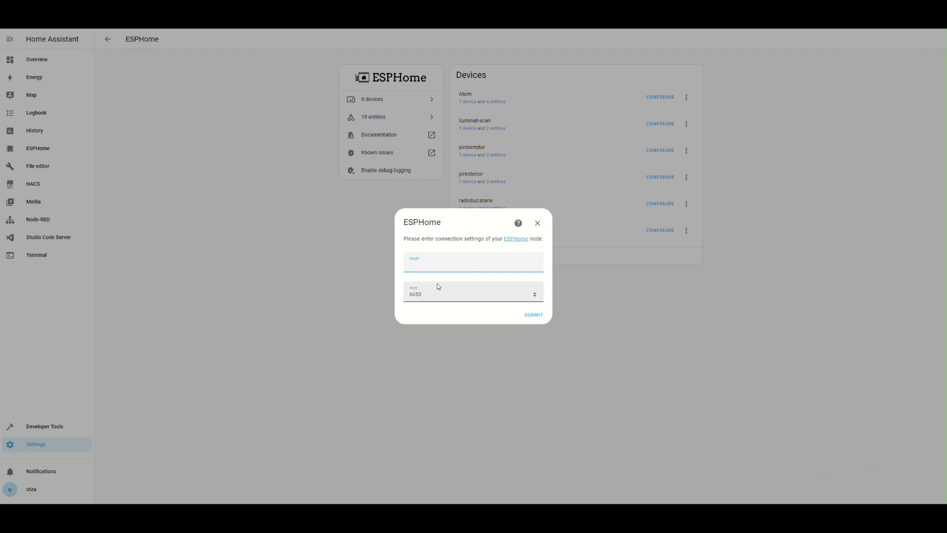
right_click(419, 266)
left_click(447, 326)
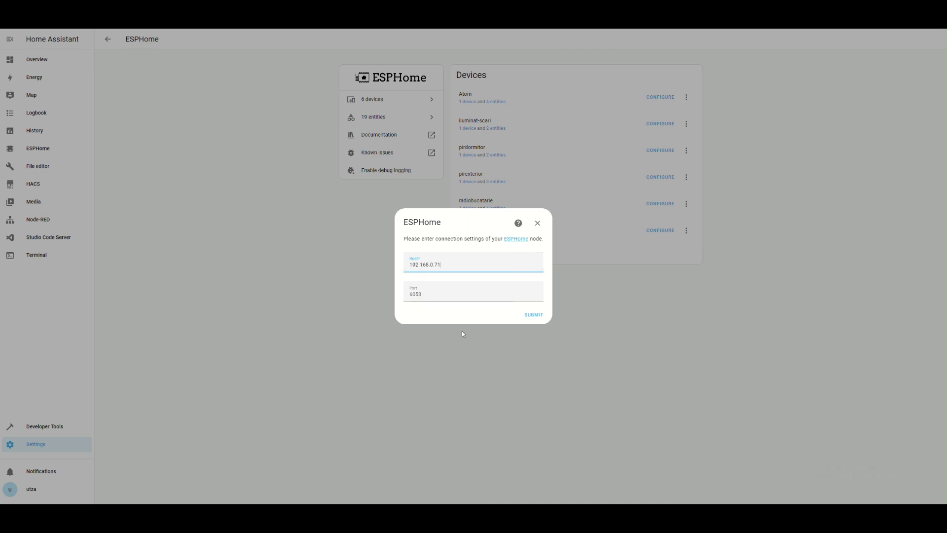
left_click(534, 315)
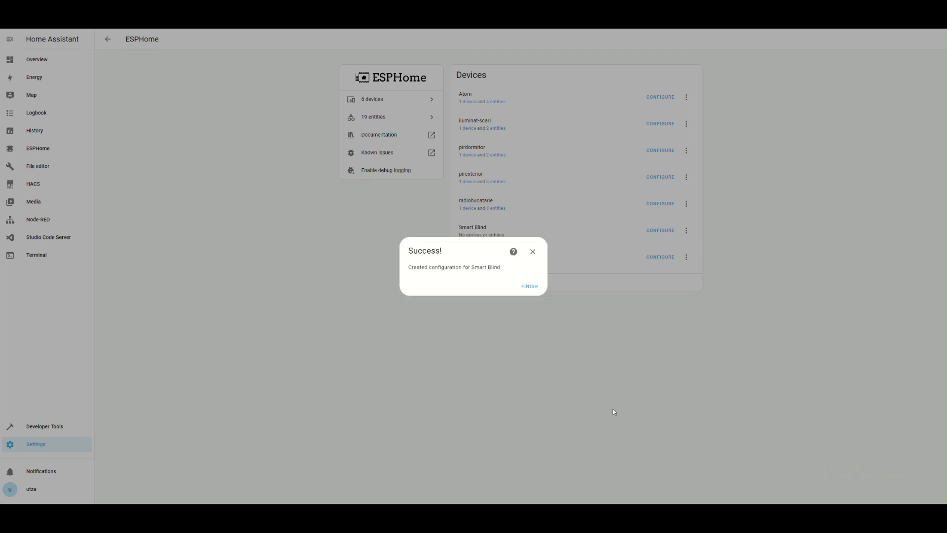
left_click(529, 287)
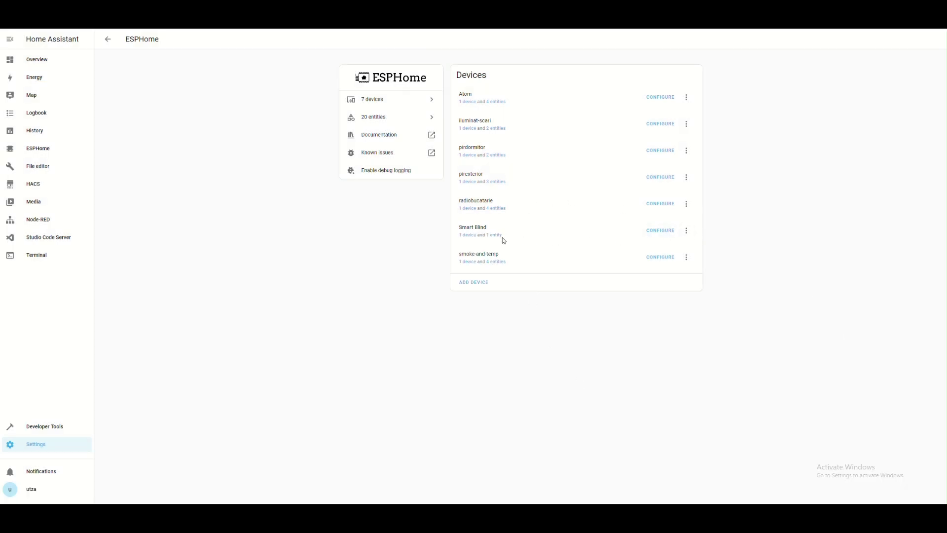
Step: Save the Smart Blind's options without allowing Home Assistant service calls, and open its device page
left_click(662, 232)
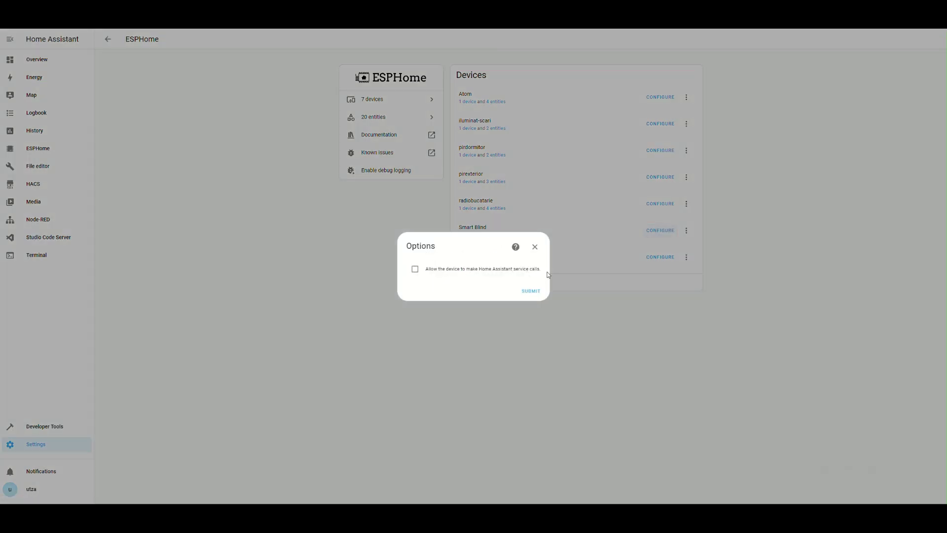
left_click(532, 296)
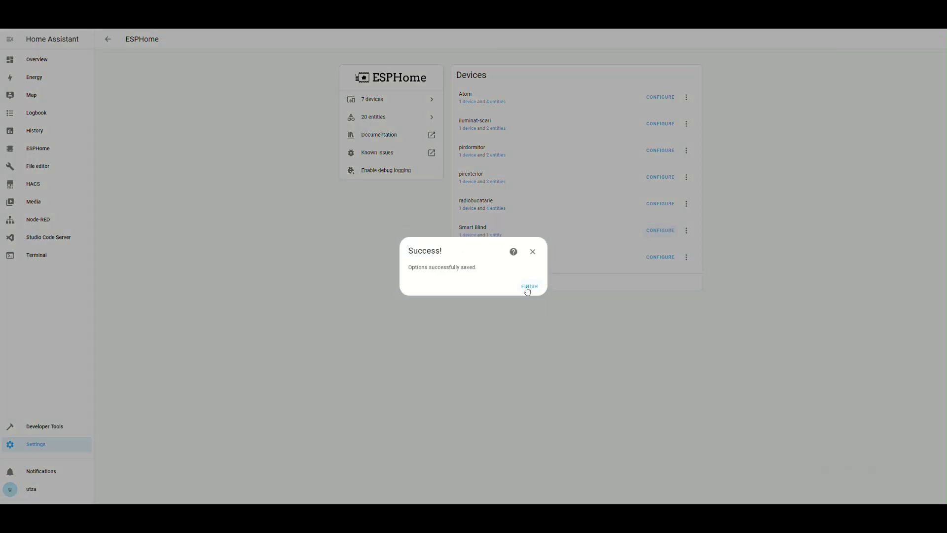
left_click(528, 289)
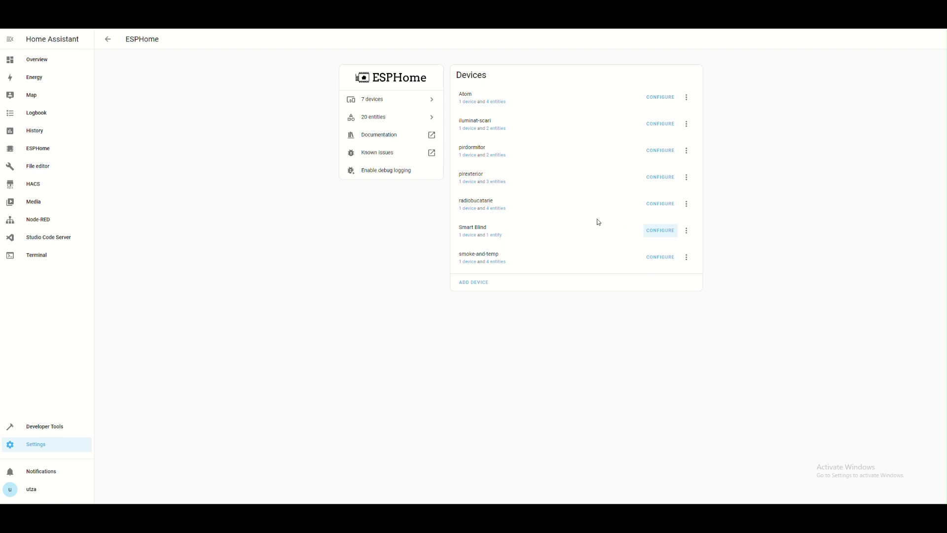
left_click(469, 236)
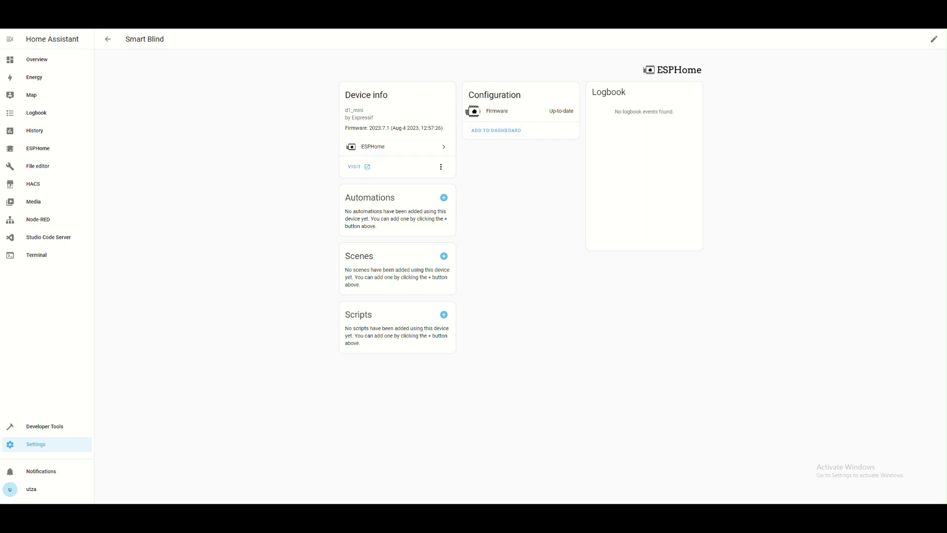
key("alt+Left")
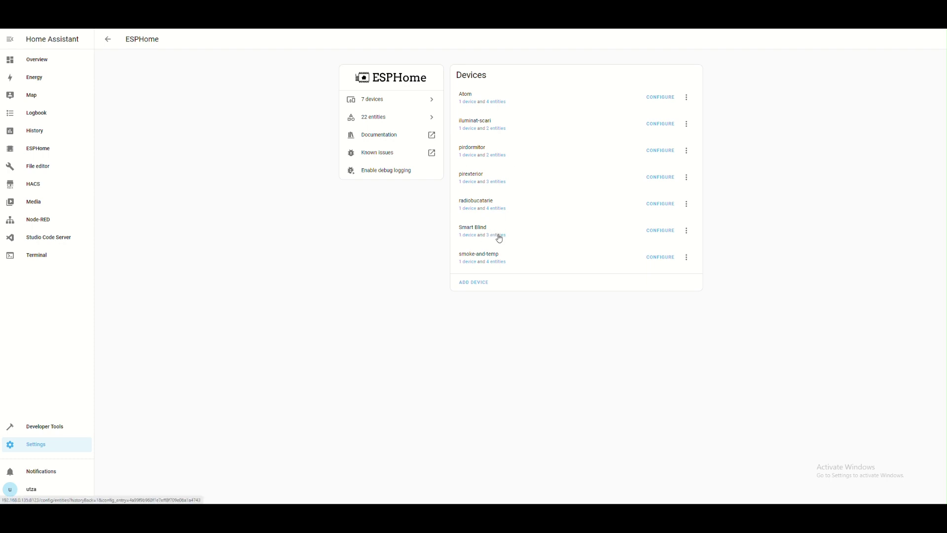
left_click(469, 235)
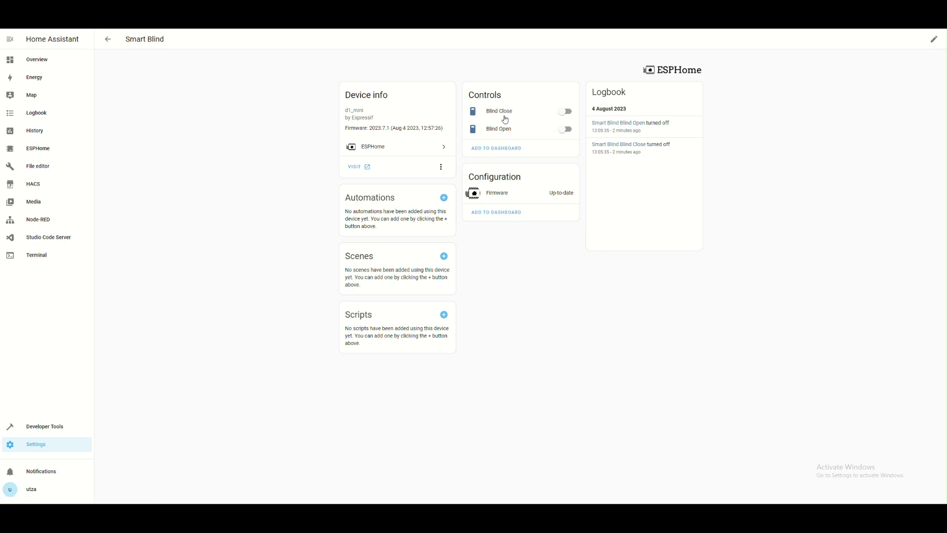
left_click(567, 113)
left_click(566, 112)
left_click(564, 129)
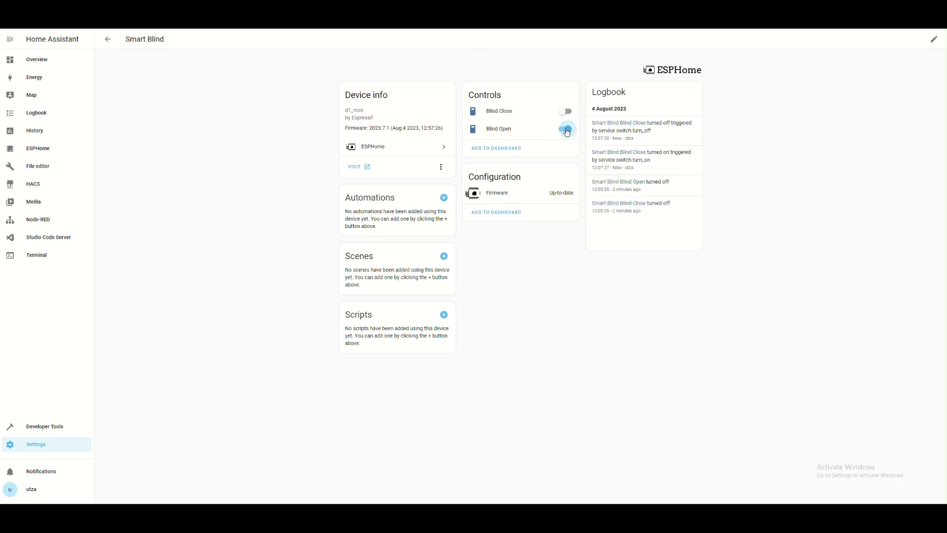
left_click(564, 129)
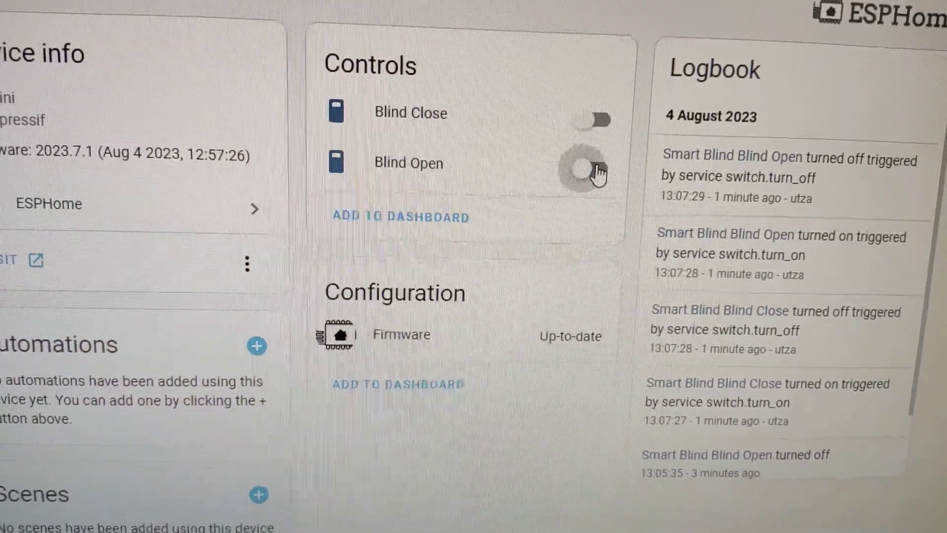
Step: Run the blind motor by switching Blind Open on and off again, and switch on Blind Close
left_click(598, 171)
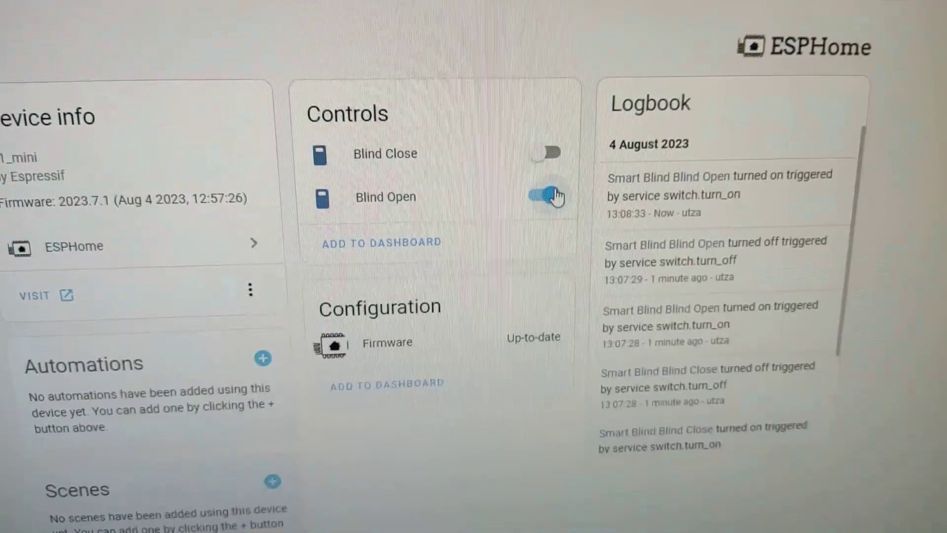
left_click(612, 68)
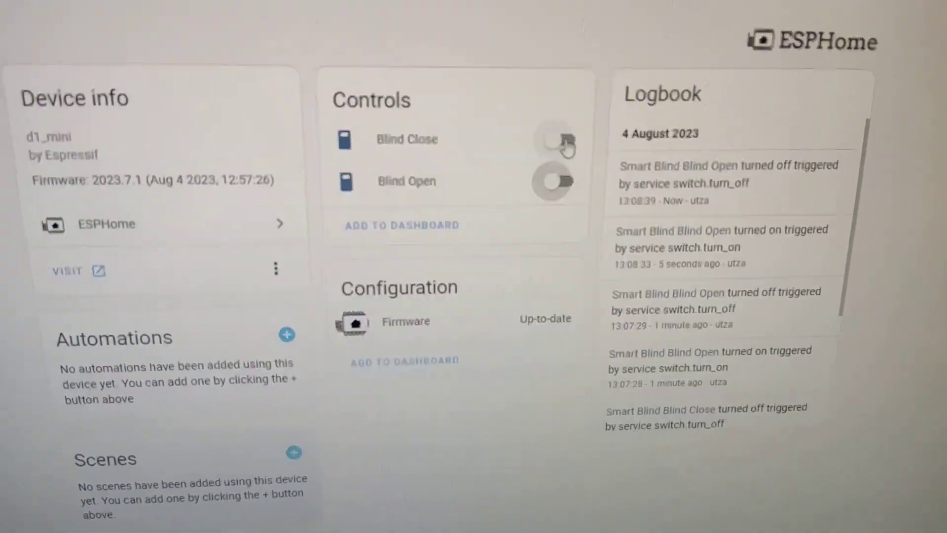
left_click(548, 133)
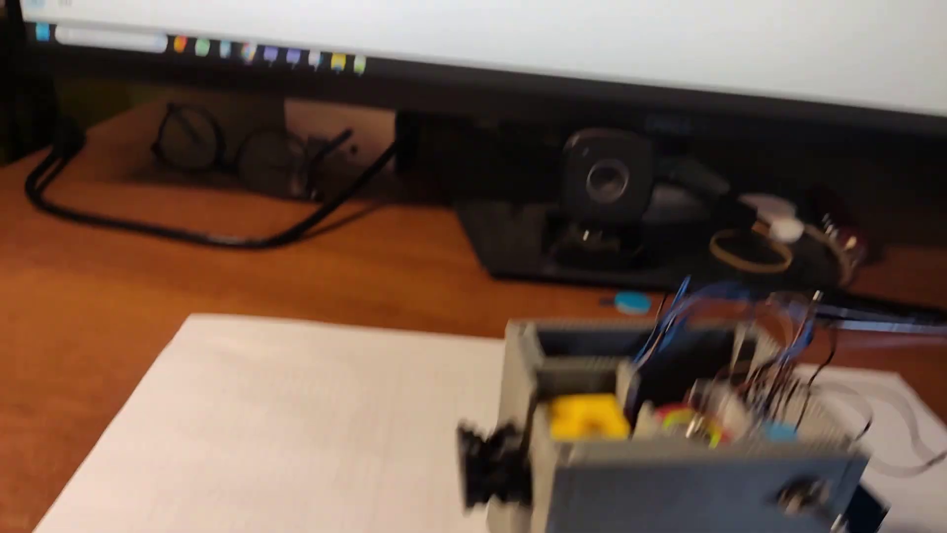